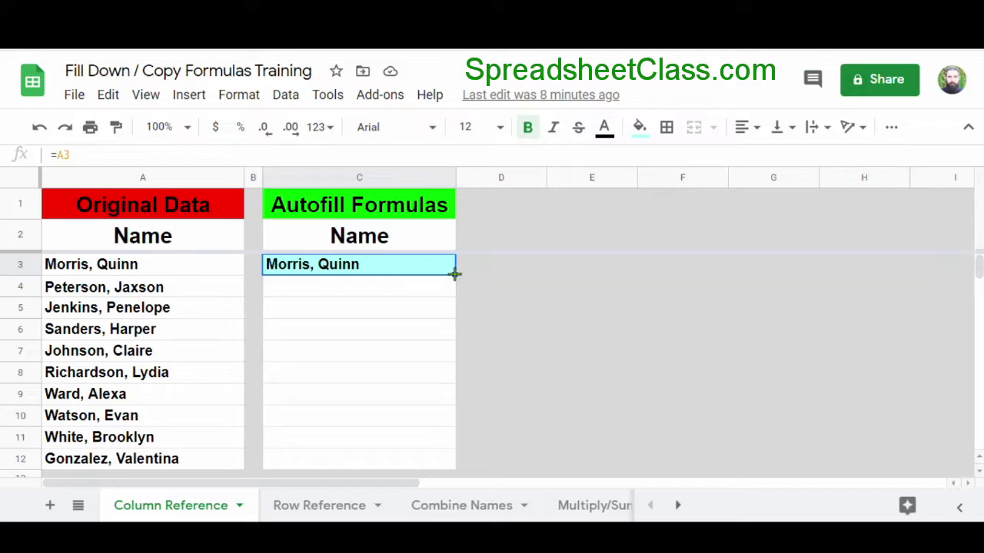
- Fill the formula in C3 down through C12 and check the cell references in the filled cells
left_click_drag(455, 273, 455, 465)
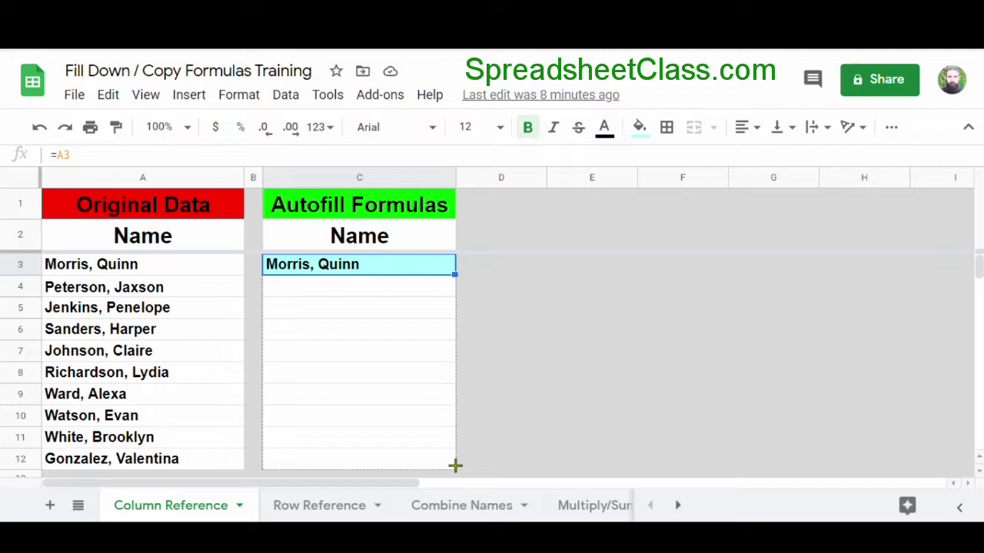
left_click_drag(455, 465, 455, 465)
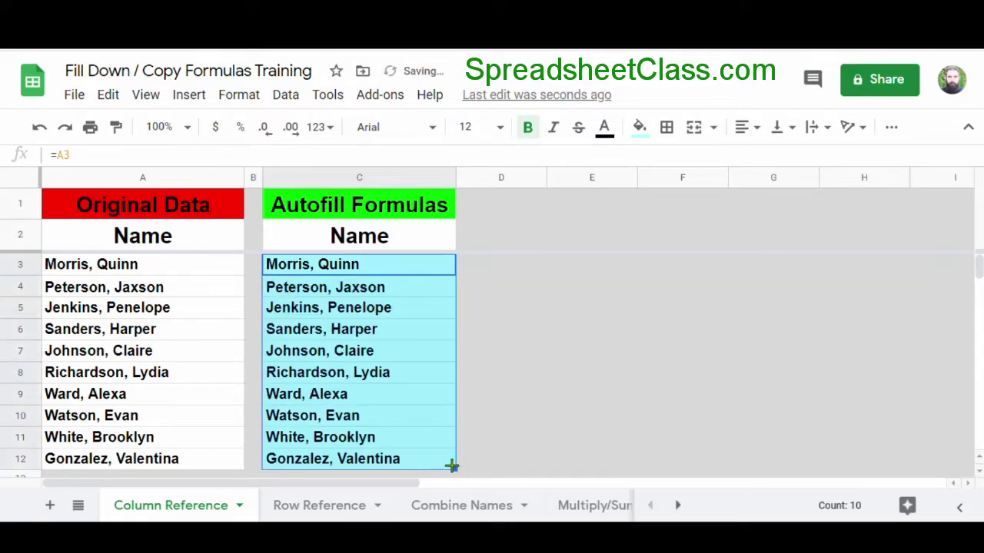
left_click(432, 464)
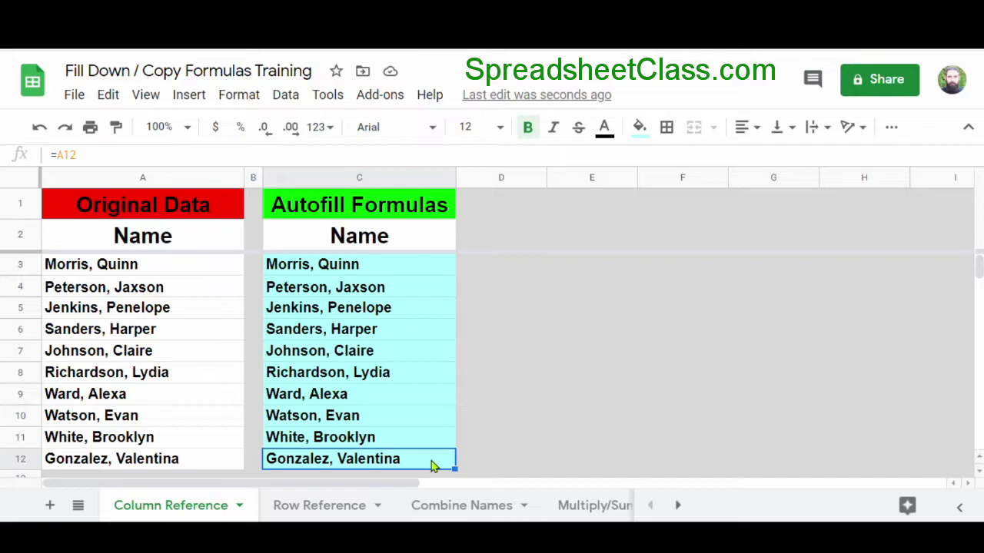
left_click(404, 271)
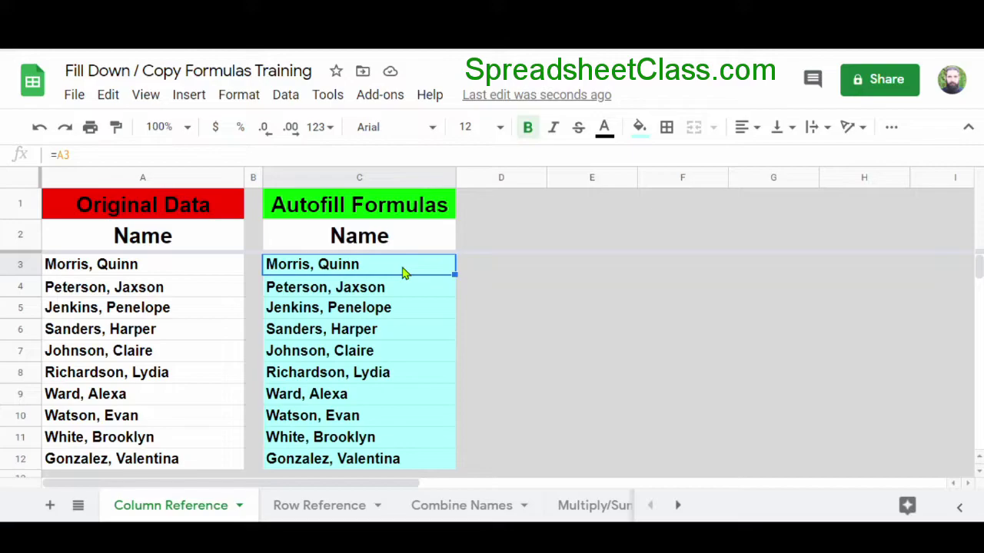
left_click(415, 296)
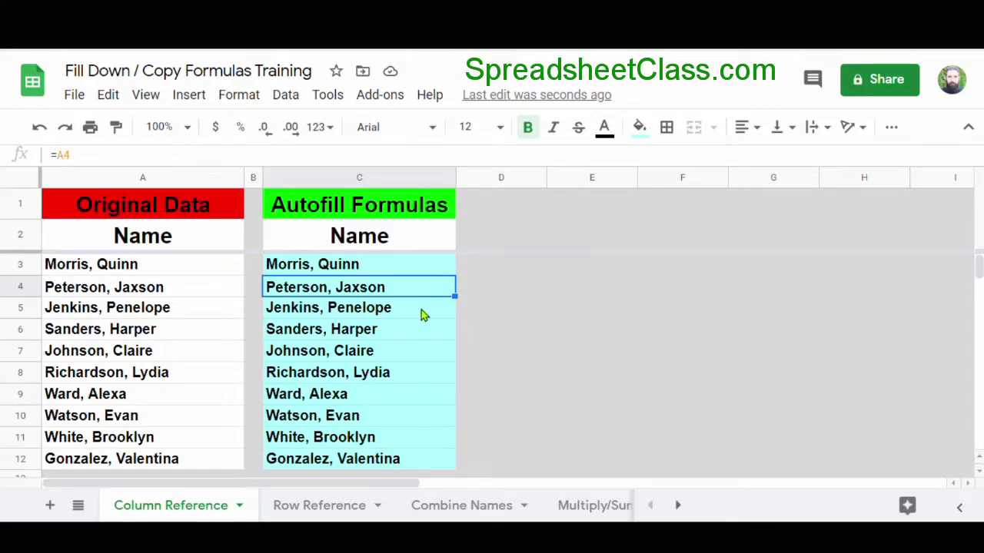
left_click(421, 314)
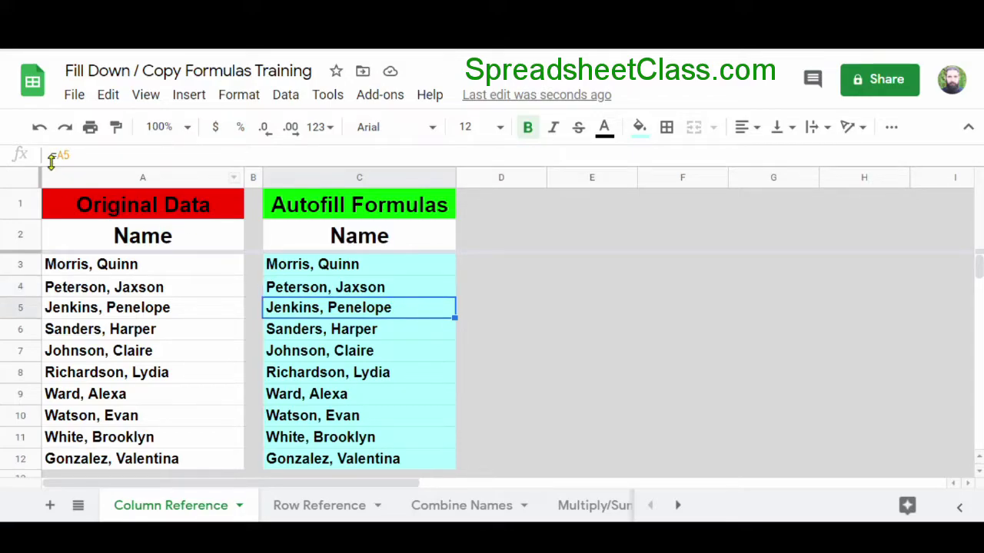
key("Down")
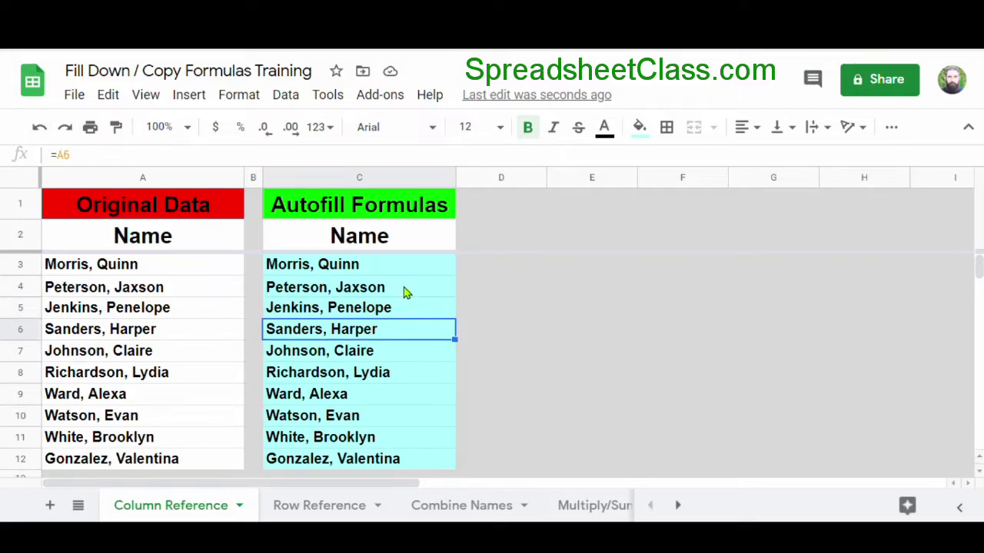
- Clear the filled formulas from C4:C12, keeping the one in C3
left_click_drag(406, 292, 417, 461)
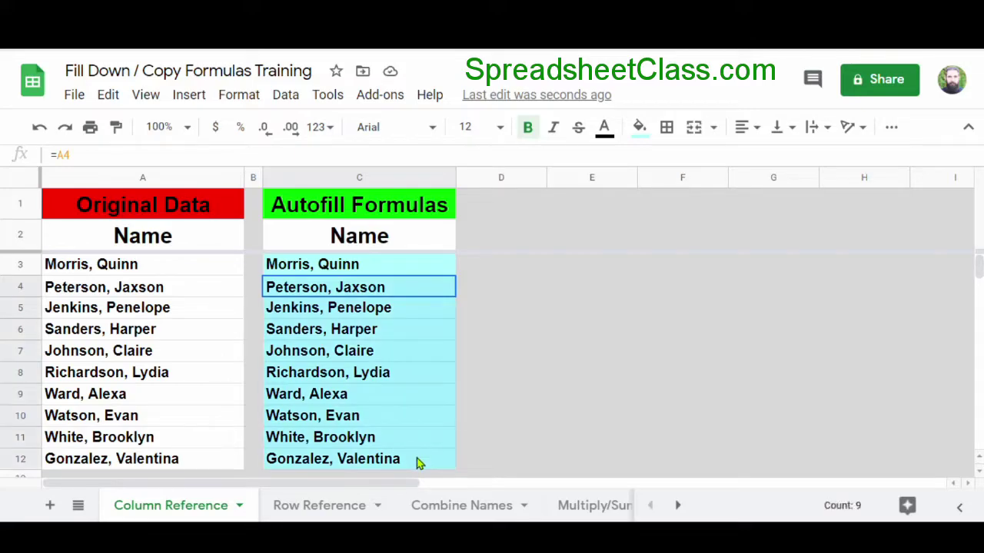
key("Delete")
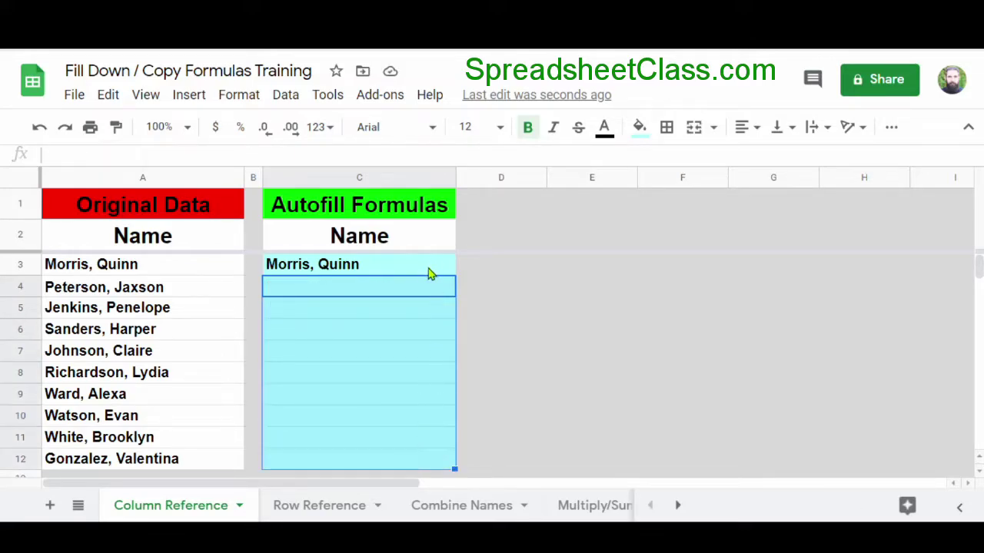
- Copy the formula in C3 and paste it into C4
left_click(403, 267)
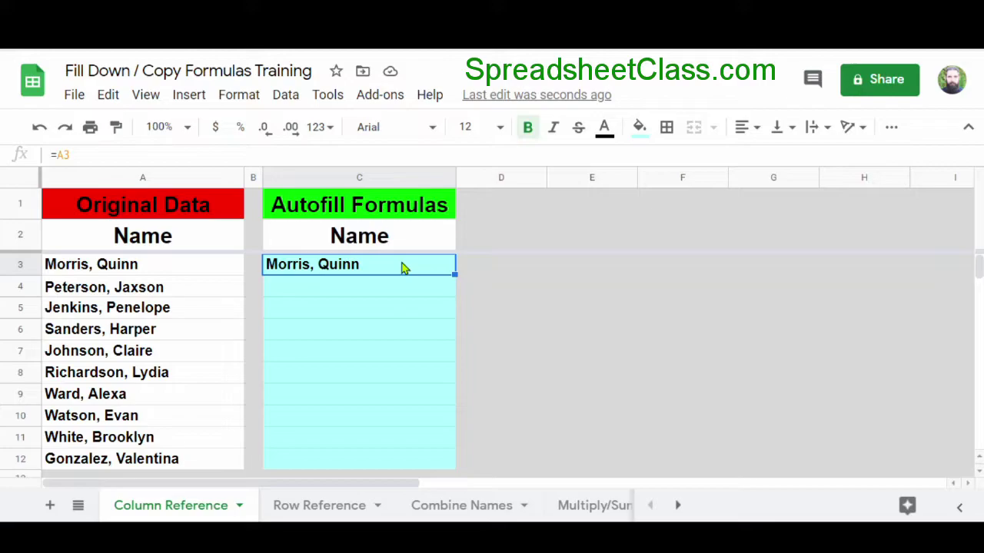
key("ctrl+c")
left_click(400, 292)
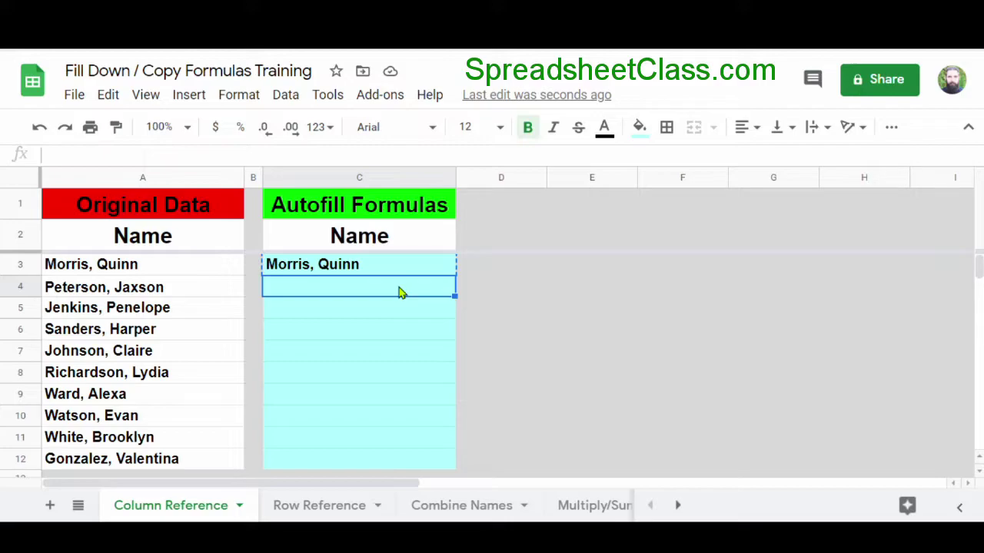
key("ctrl+v")
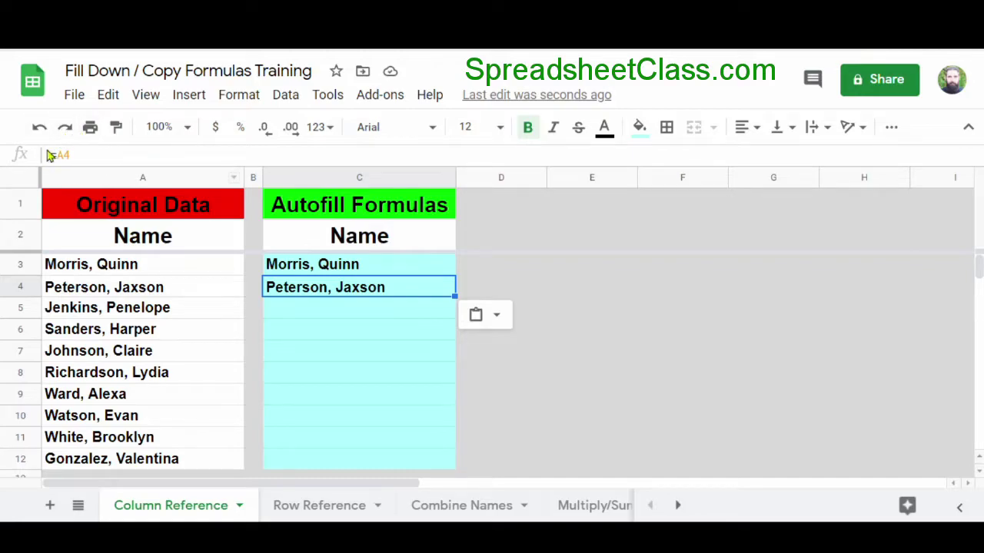
- Copy the formula in C4 and paste it into C5 and C6, one cell at a time
left_click(420, 293)
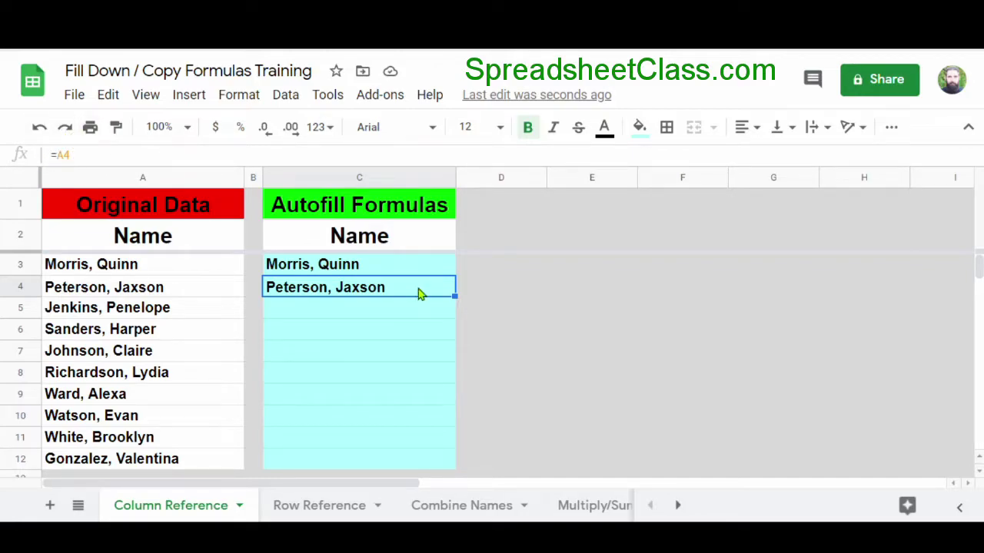
key("ctrl+c")
key("Down")
key("ctrl+v")
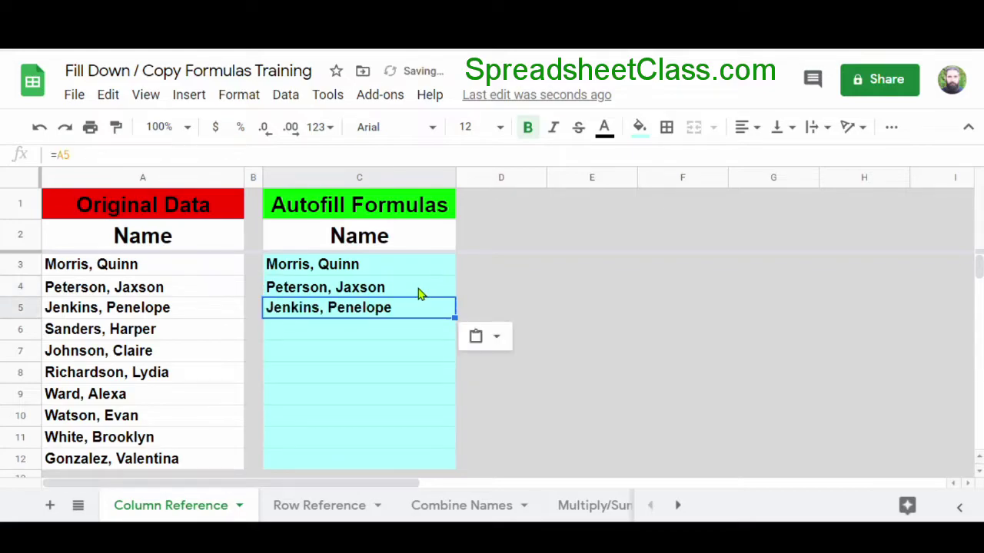
key("Down")
key("ctrl+v")
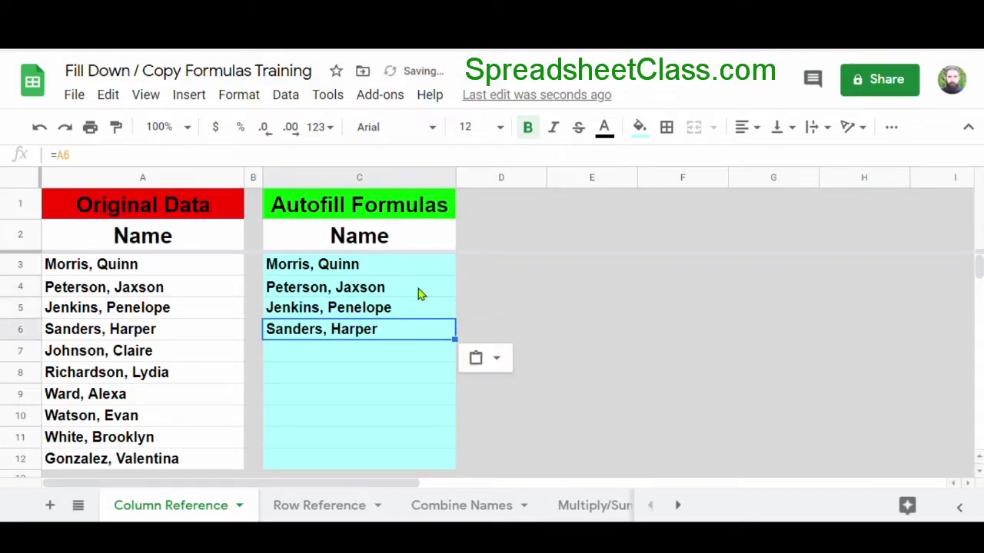
- Copy the formula in C6, paste it across the range C7:C12, and check the pasted cells' references
key("ctrl+c")
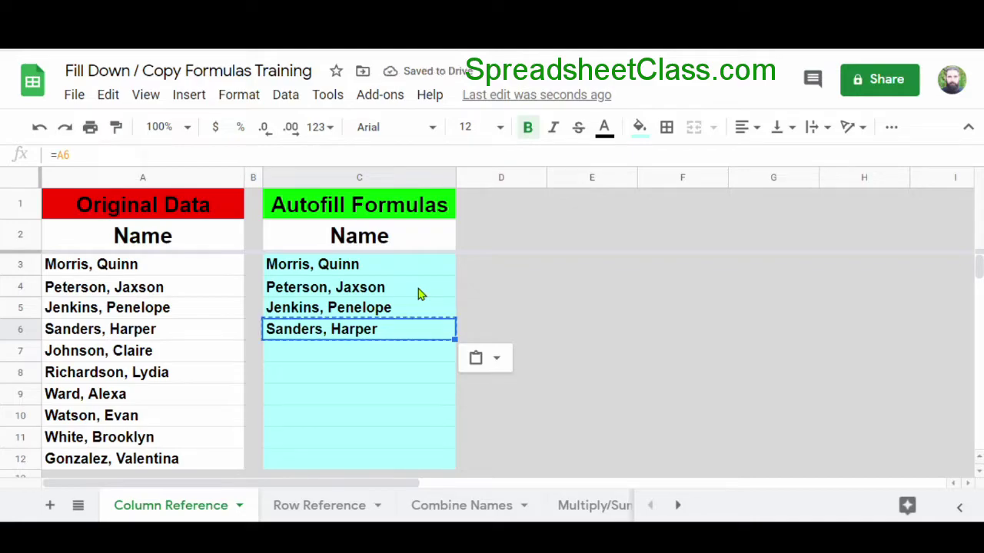
mouse_move(418, 358)
left_mouse_down()
mouse_move(427, 479)
mouse_move(429, 469)
left_mouse_up()
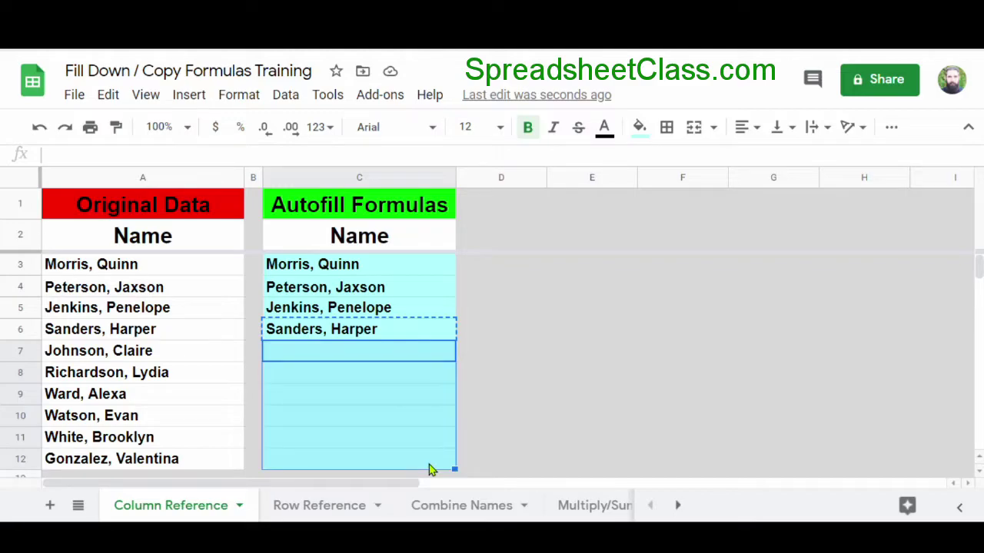
key("ctrl+v")
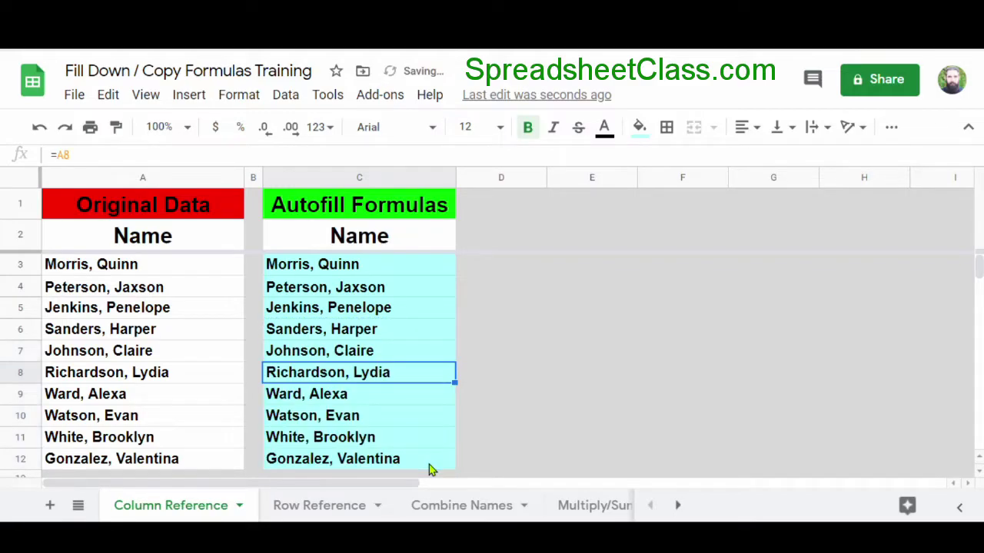
left_click(422, 373)
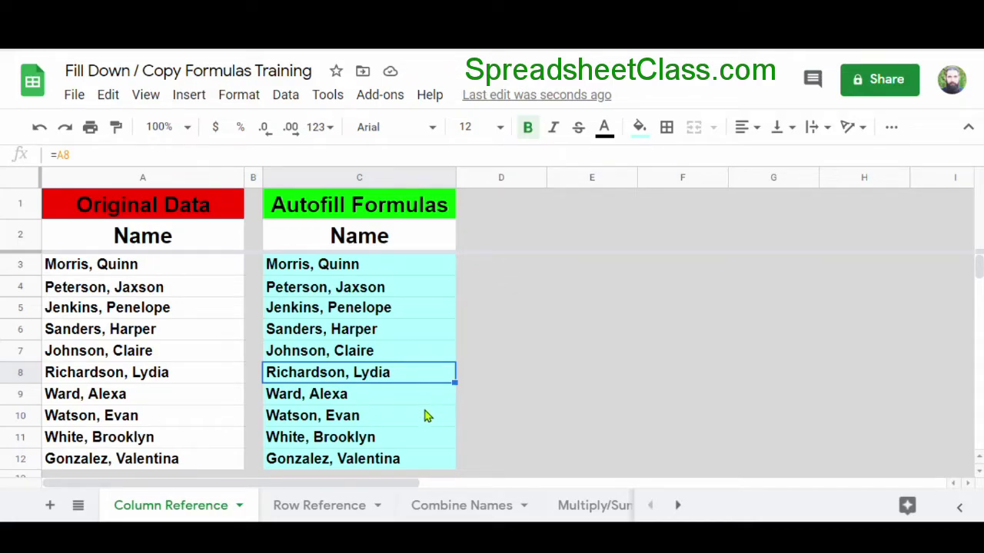
left_click(433, 462)
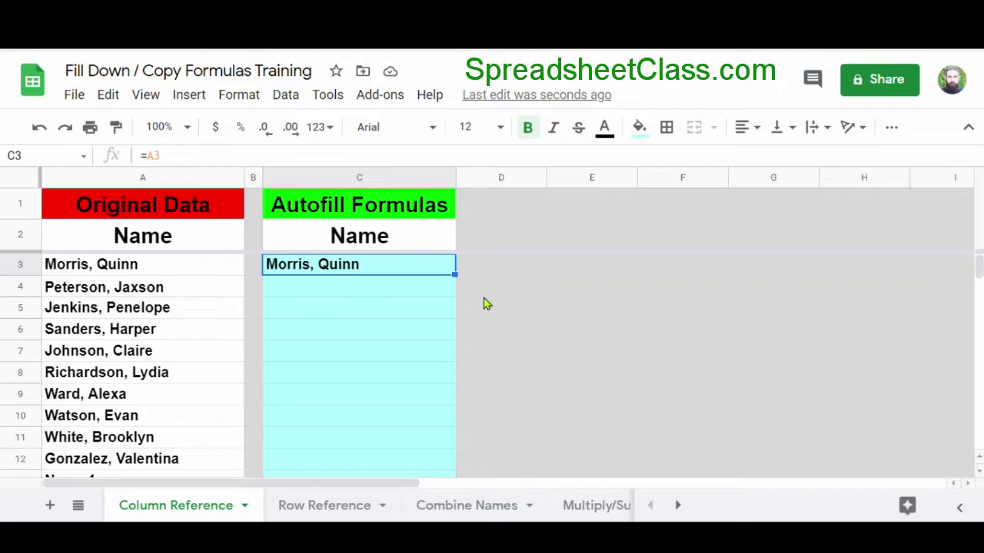
- Extend the formula in C3 down through C283 with the fill handle and undo the fill
left_click_drag(454, 274, 453, 480)
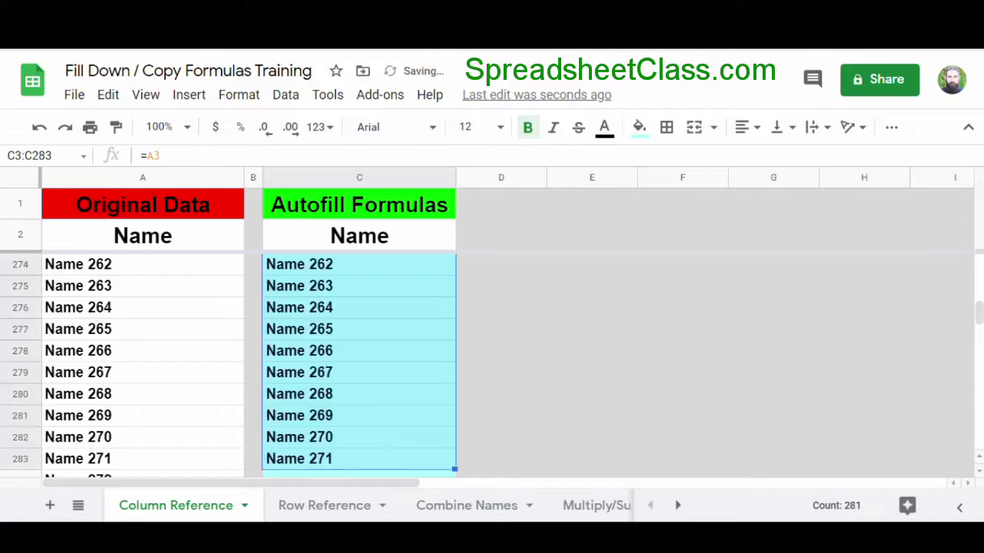
key("ctrl+z")
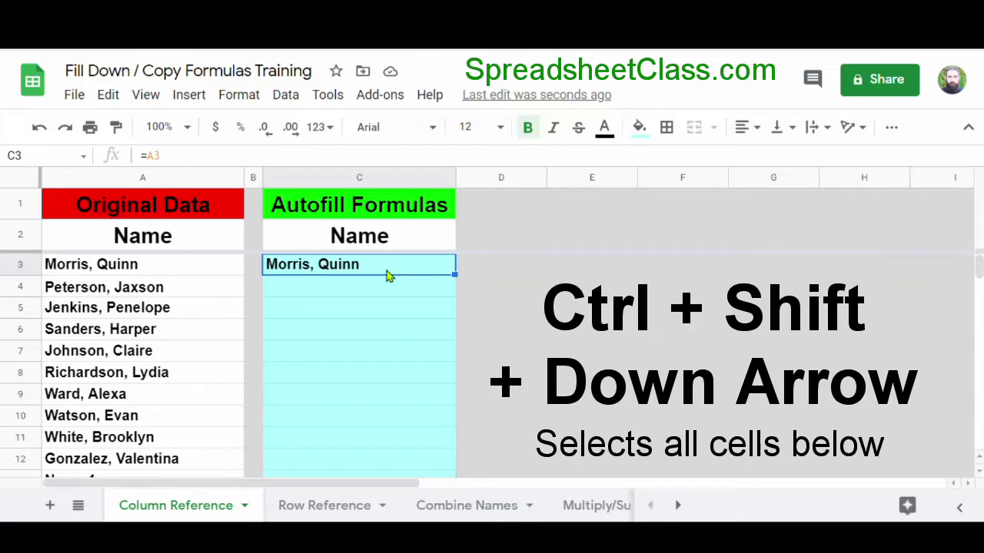
- Fill the C3 formula down through C1001 with Fill Down, and undo it after checking the last cell's reference
key("ctrl+shift+Down")
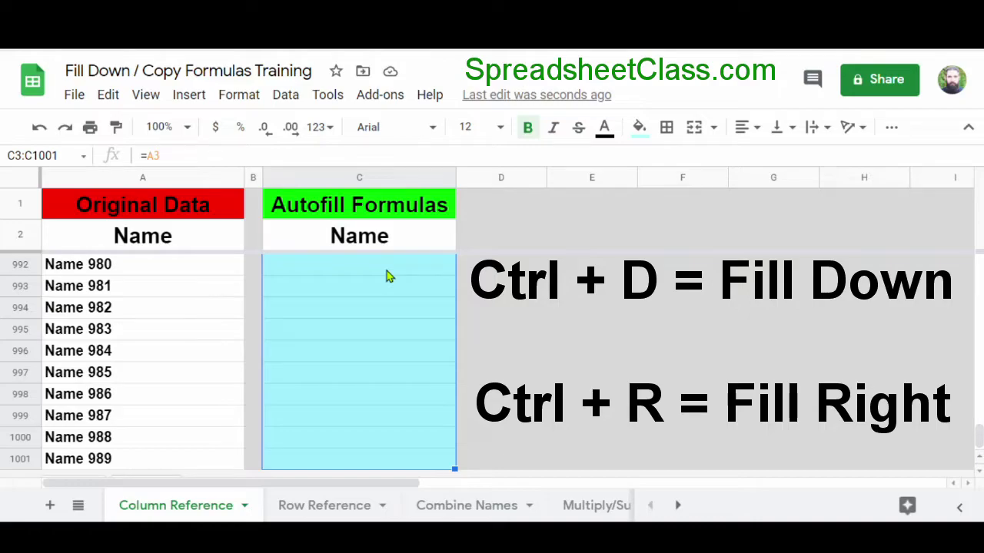
key("ctrl+d")
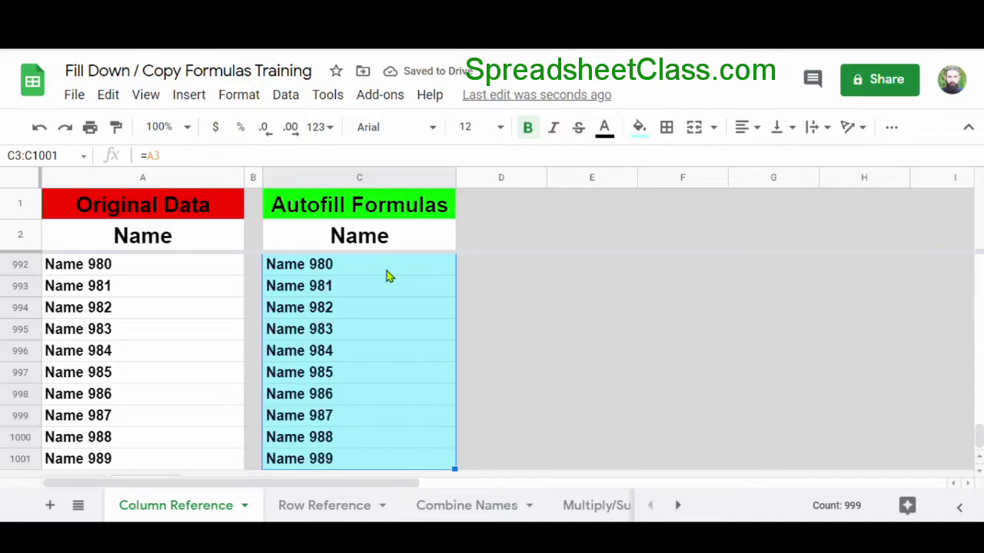
left_click(370, 465)
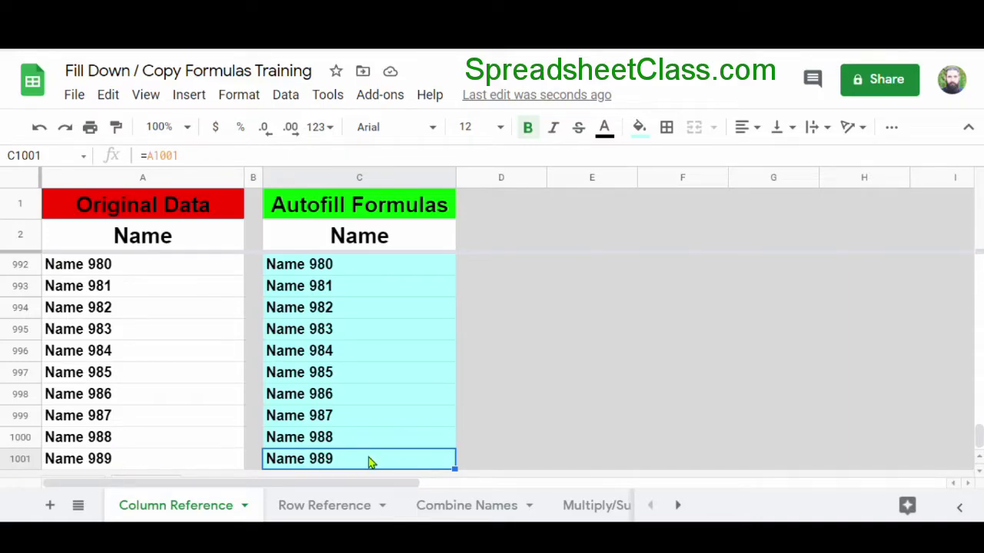
left_click(146, 158)
key("ctrl+z")
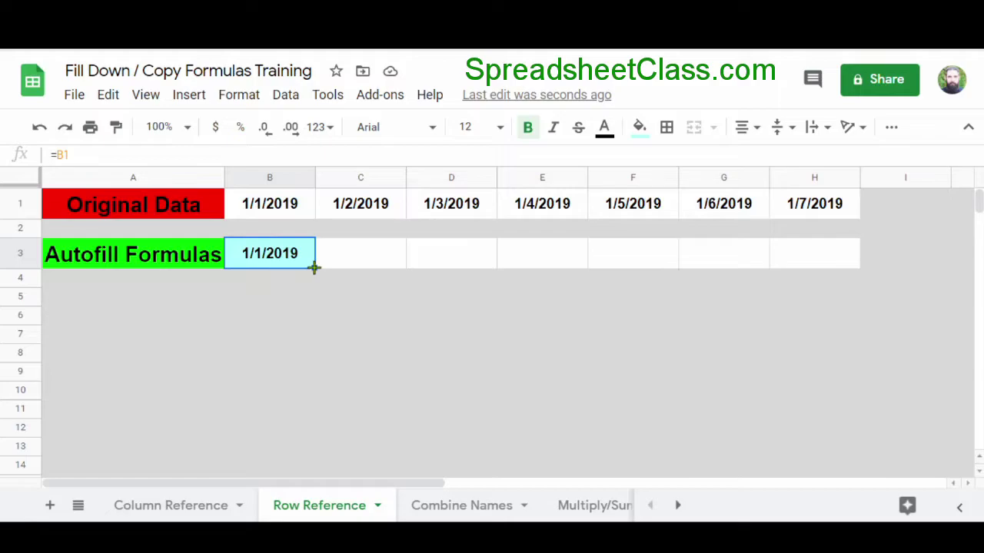
- On the Row Reference sheet, fill the formula in B3 across through H3 and check the filled cells' references
left_click_drag(314, 268, 860, 267)
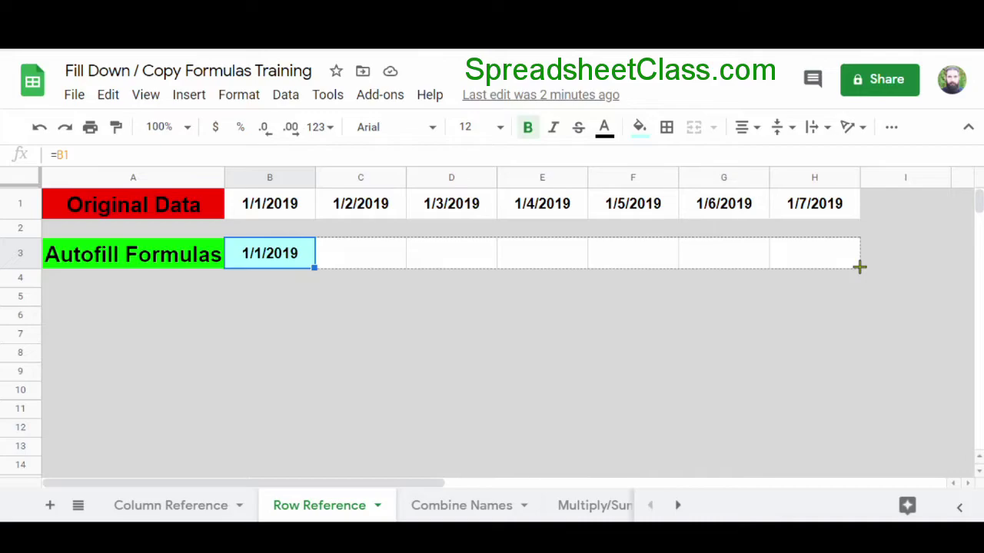
left_click_drag(859, 266, 859, 267)
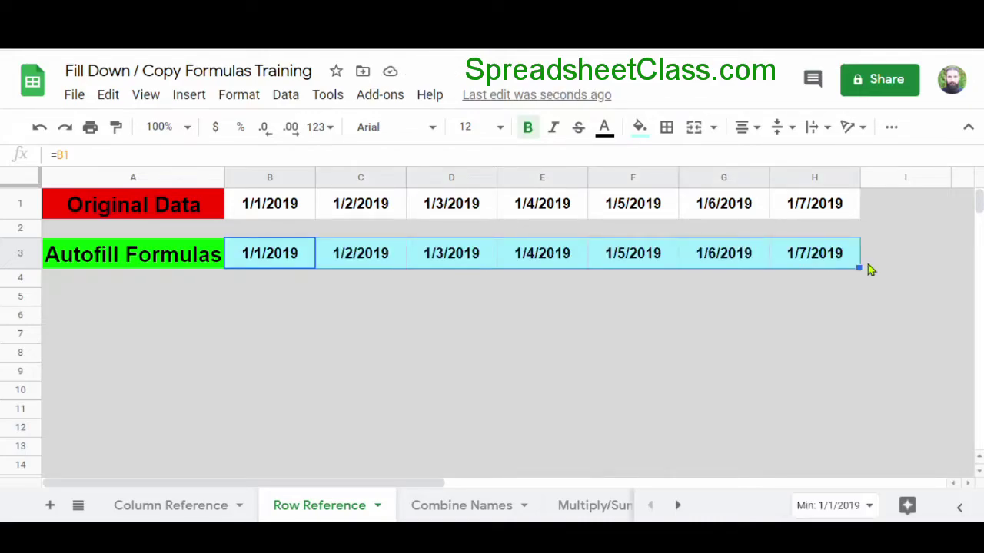
left_click(339, 265)
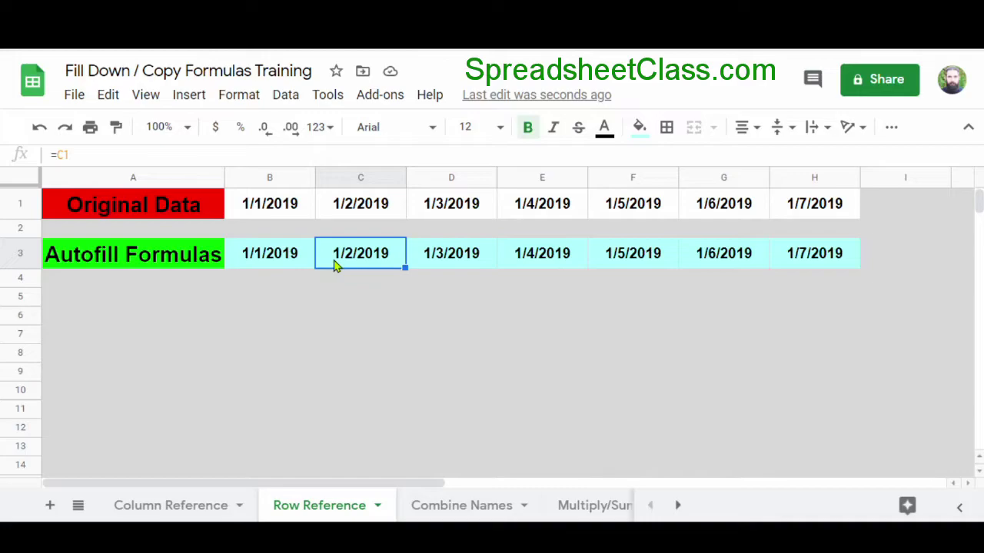
key("Right")
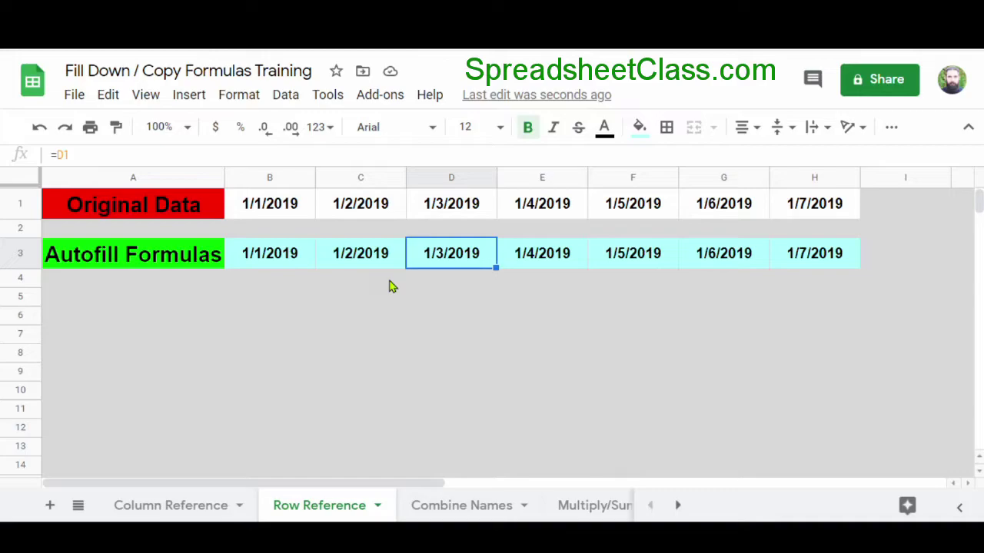
key("Right")
key("Right")
key("Right")
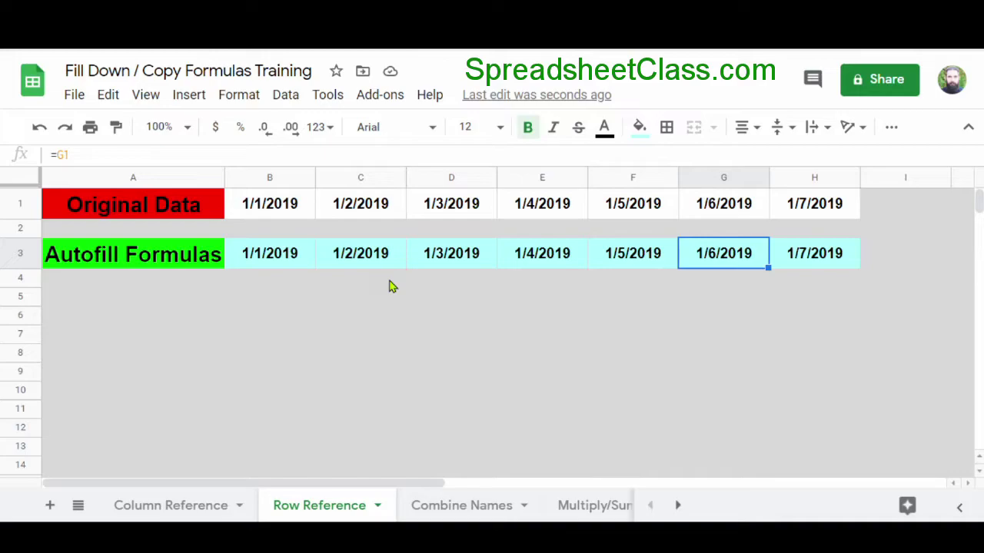
- Clear the filled formulas from C3:H3, keeping the one in B3
left_click_drag(362, 263, 799, 262)
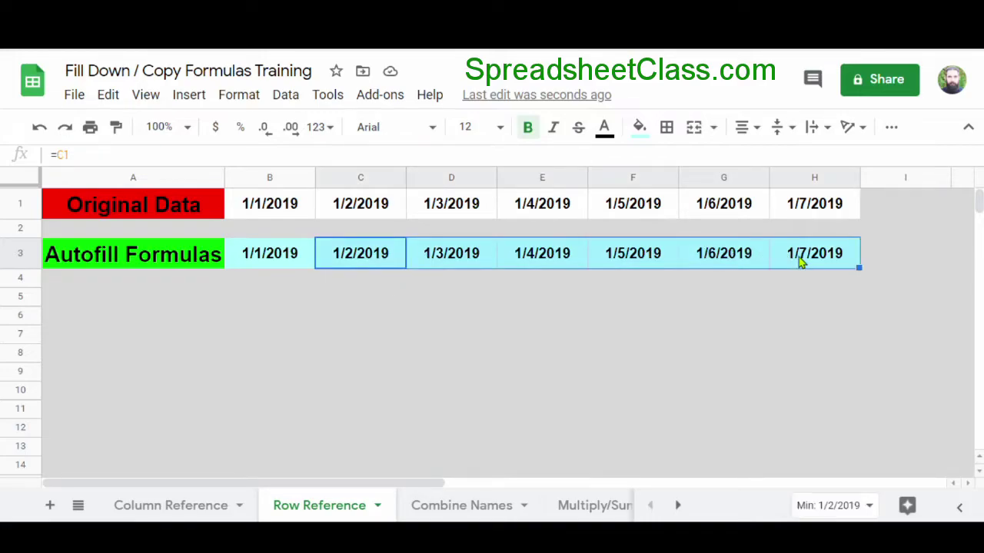
key("Delete")
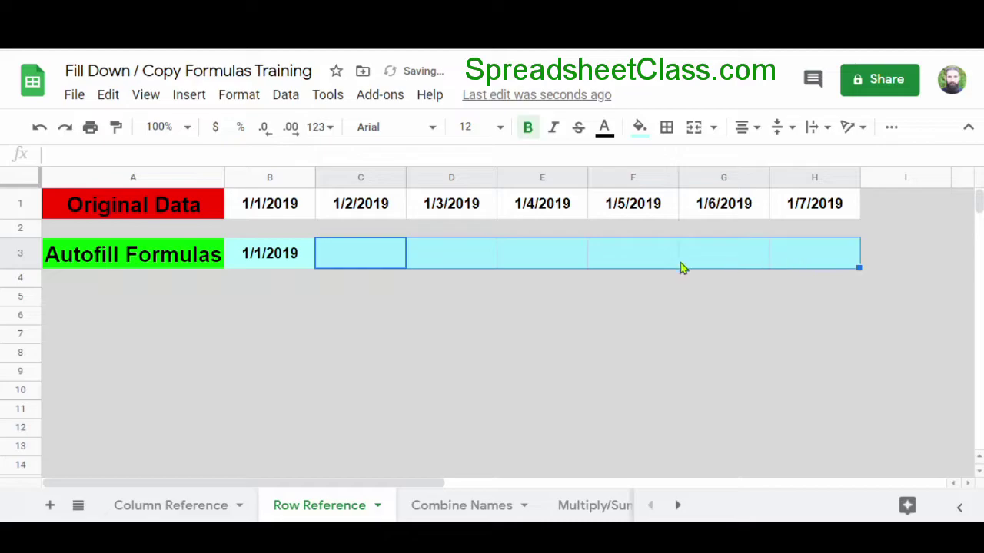
- Copy the formula in B3 and paste it into the empty cells across row 3 through H3, one cell at a time
left_click(300, 257)
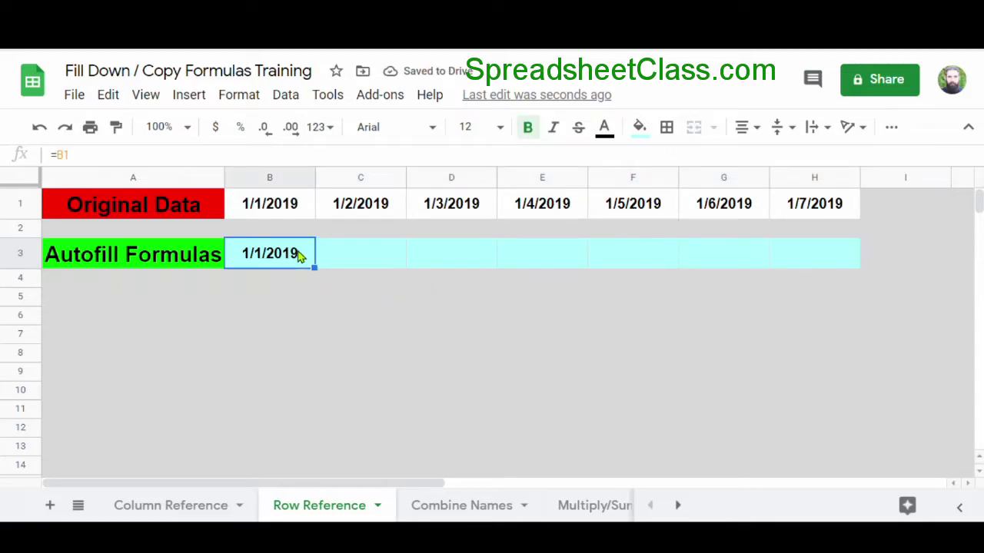
key("ctrl+c")
left_click(365, 260)
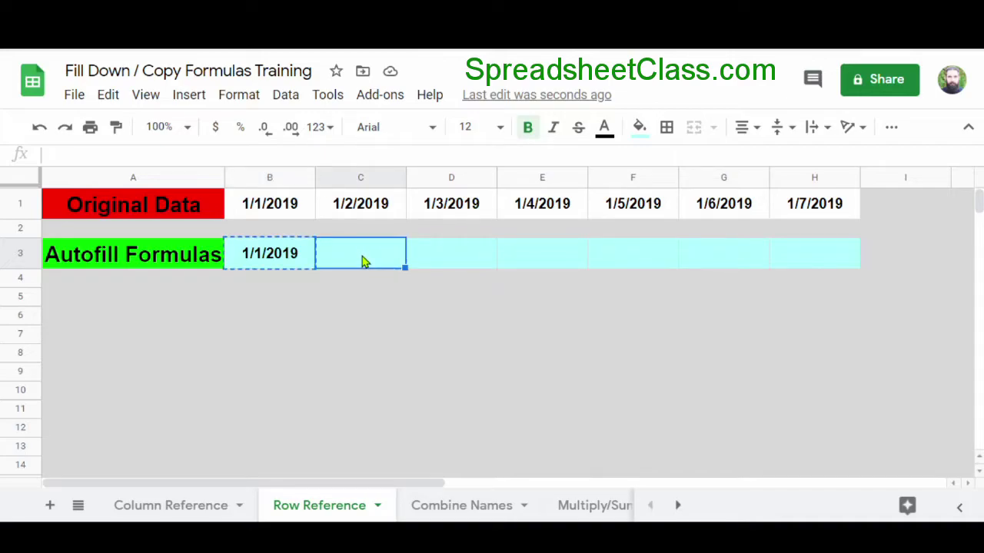
key("ctrl+v")
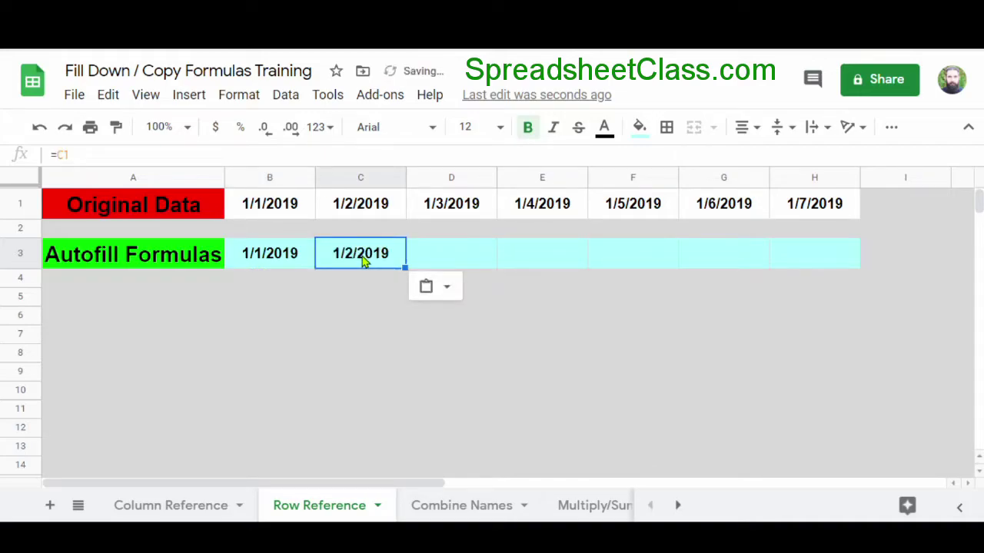
left_click(446, 255)
key("ctrl+v")
left_click(637, 254)
key("ctrl+v")
left_click(722, 254)
key("ctrl+v")
left_click(807, 265)
key("ctrl+v")
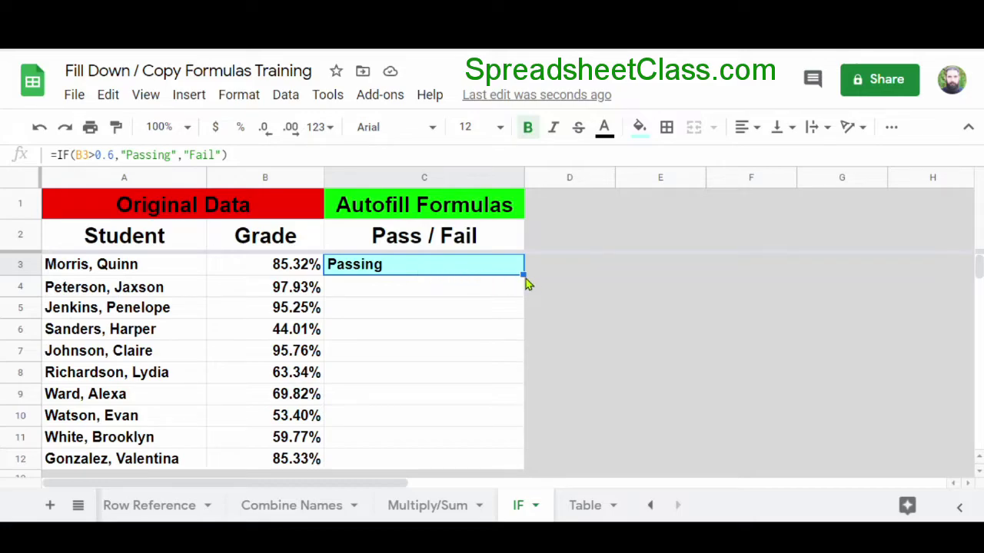
- On the IF sheet, fill the pass/fail formula in C3 down through C12
left_click_drag(524, 274, 523, 466)
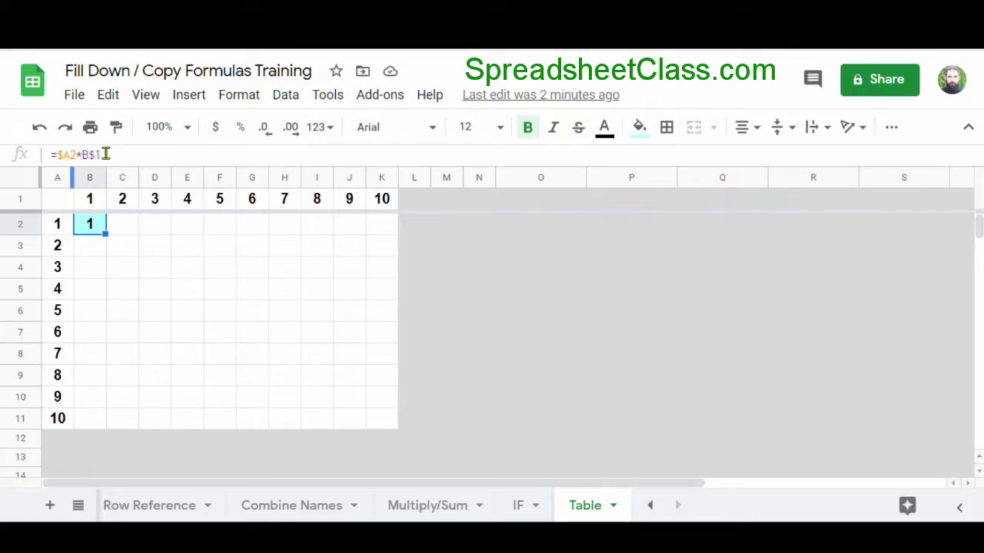
- On the Table sheet, fill the multiplication formula in B2 across through K2 and check the filled cells' references
left_click(57, 228)
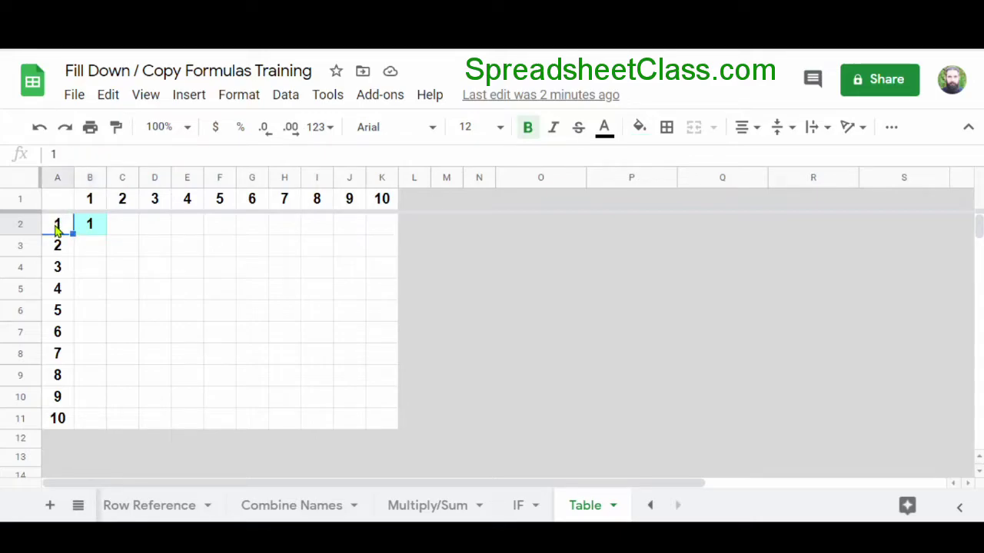
left_click(90, 200)
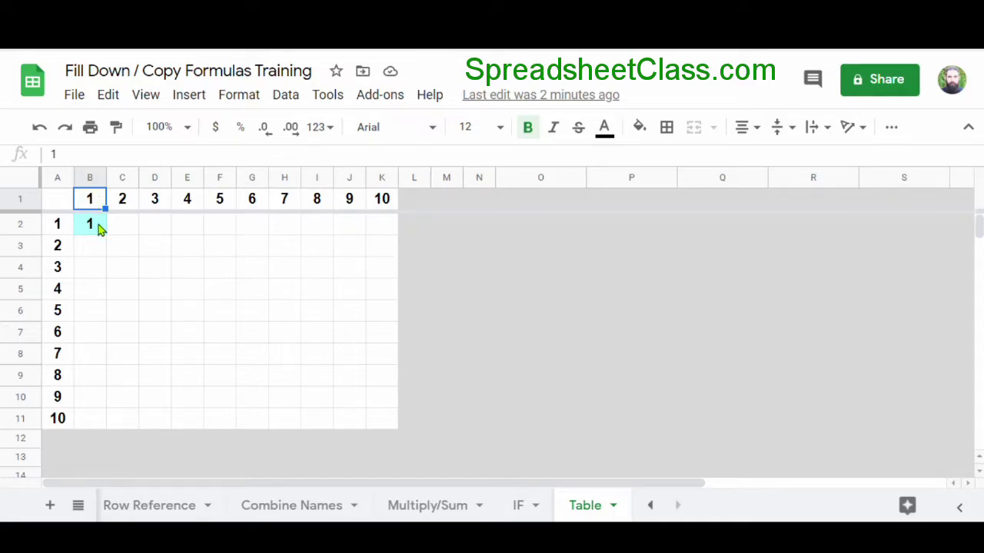
left_click(102, 230)
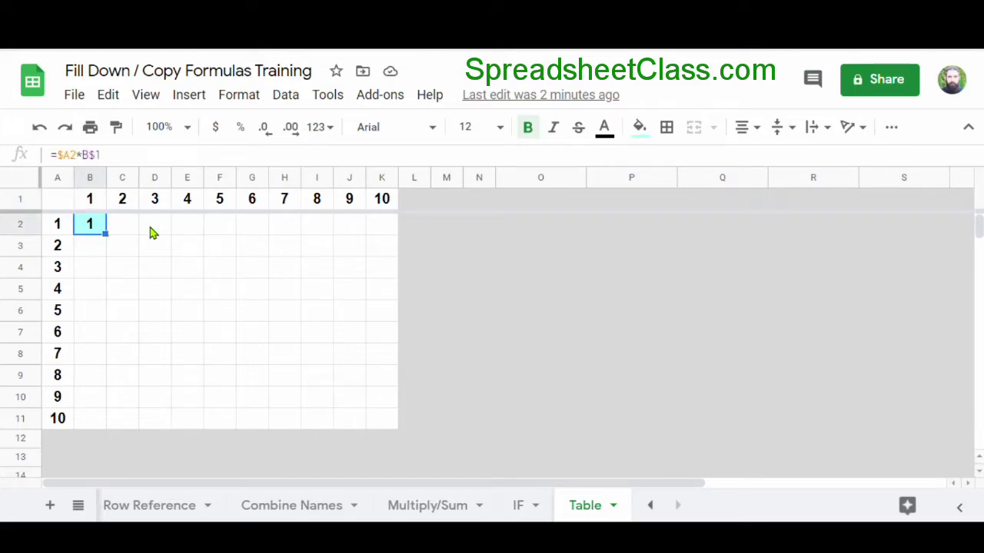
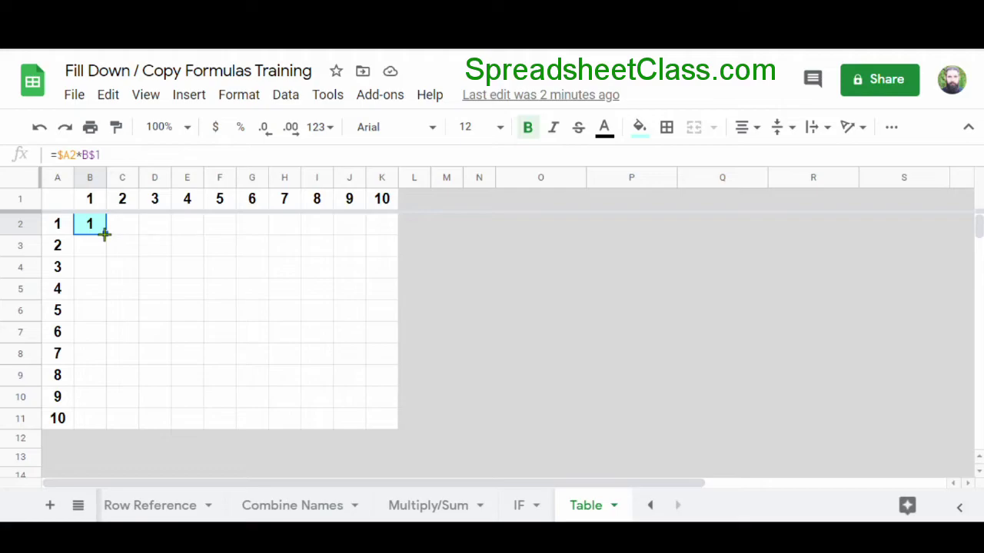
left_click_drag(105, 235, 395, 231)
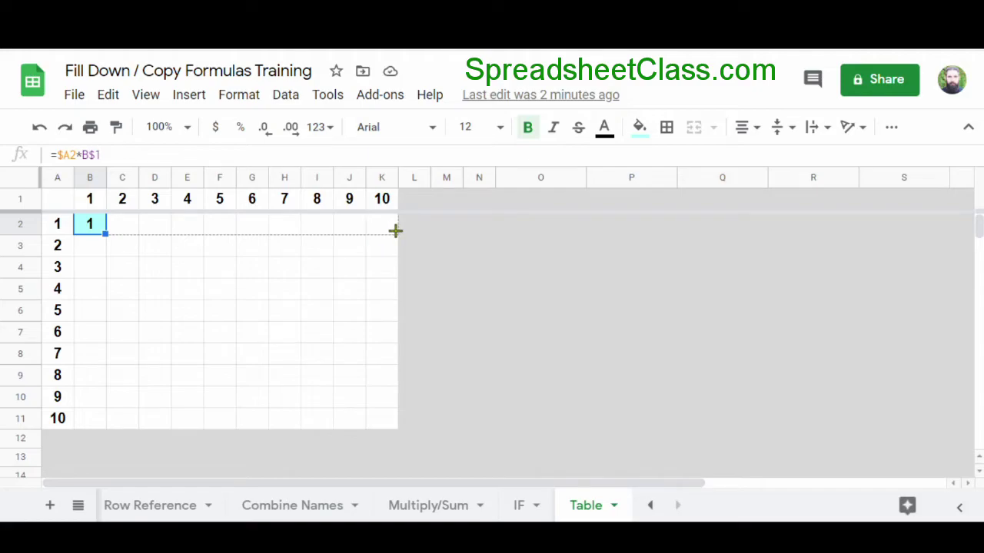
left_click_drag(395, 230, 395, 231)
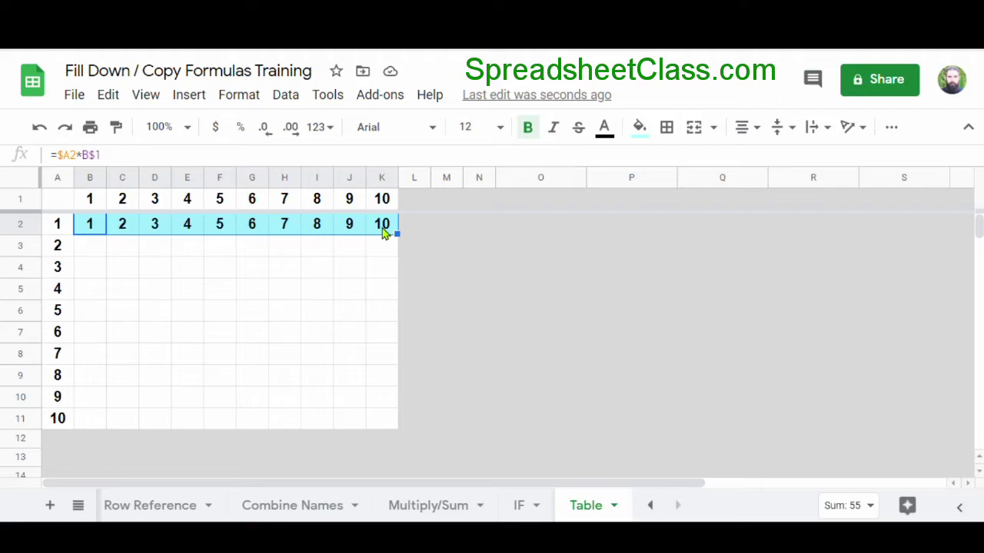
left_click(96, 232)
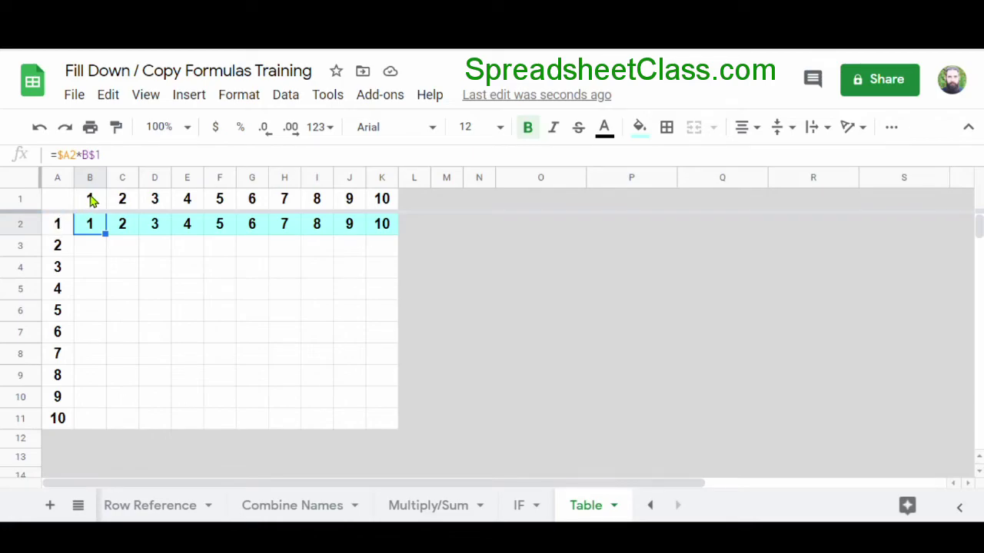
key("Right")
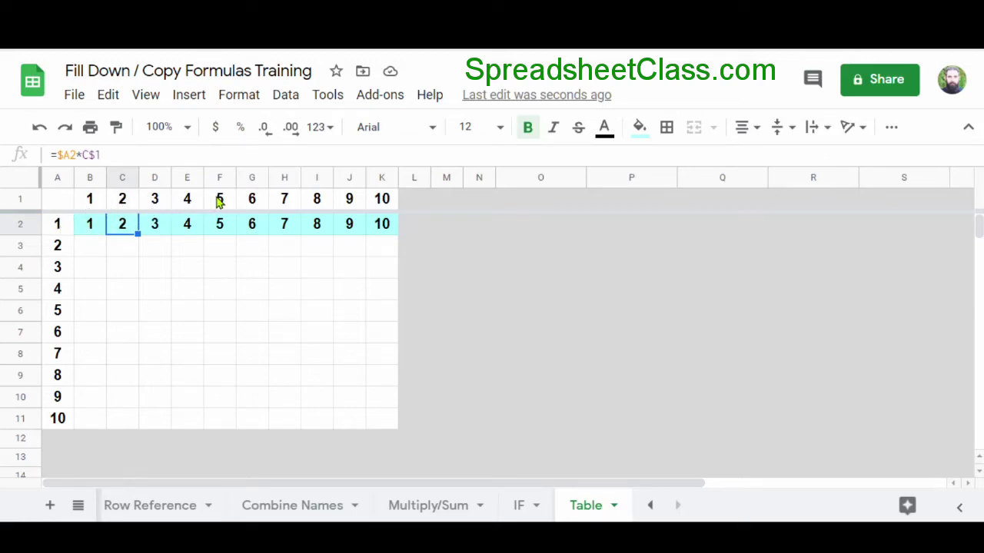
left_click(157, 228)
left_click(189, 227)
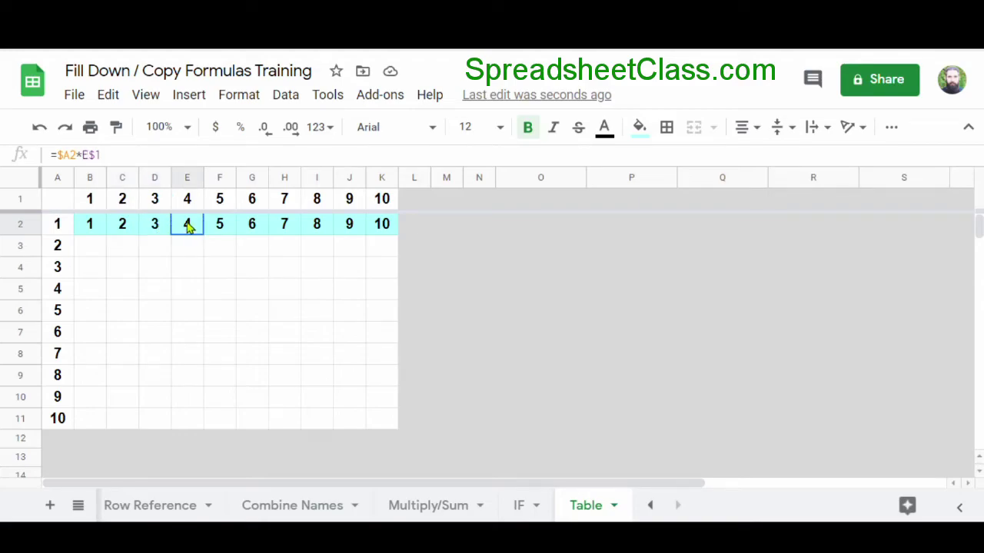
left_click(220, 226)
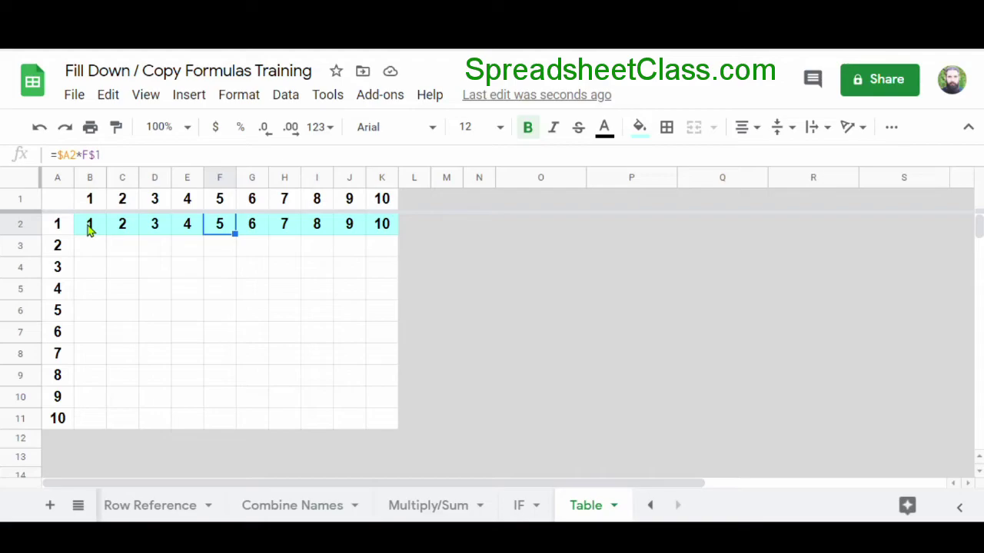
- Fill the formulas in B2:K2 down through row 11 to complete the multiplication table, then deselect the range
left_click_drag(89, 229, 387, 232)
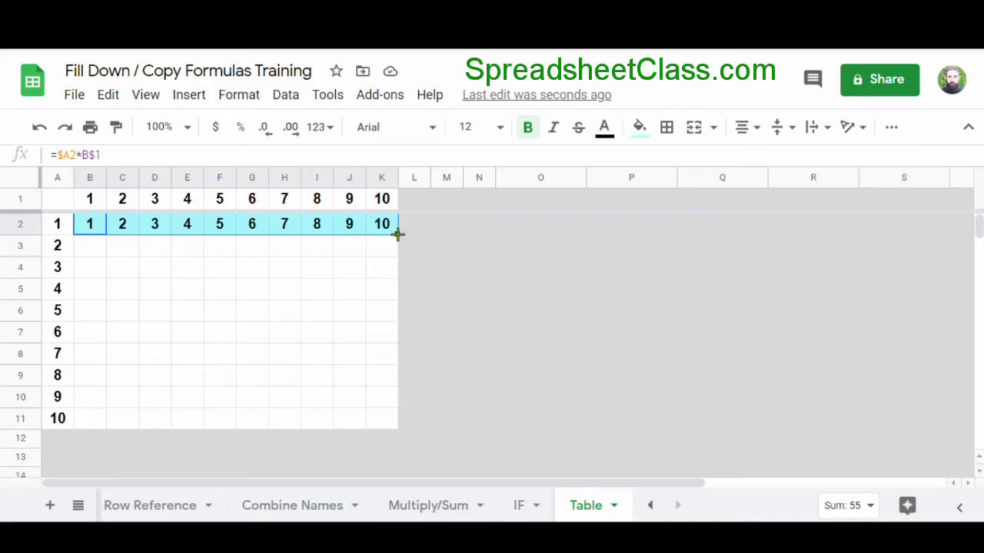
left_click_drag(397, 234, 395, 427)
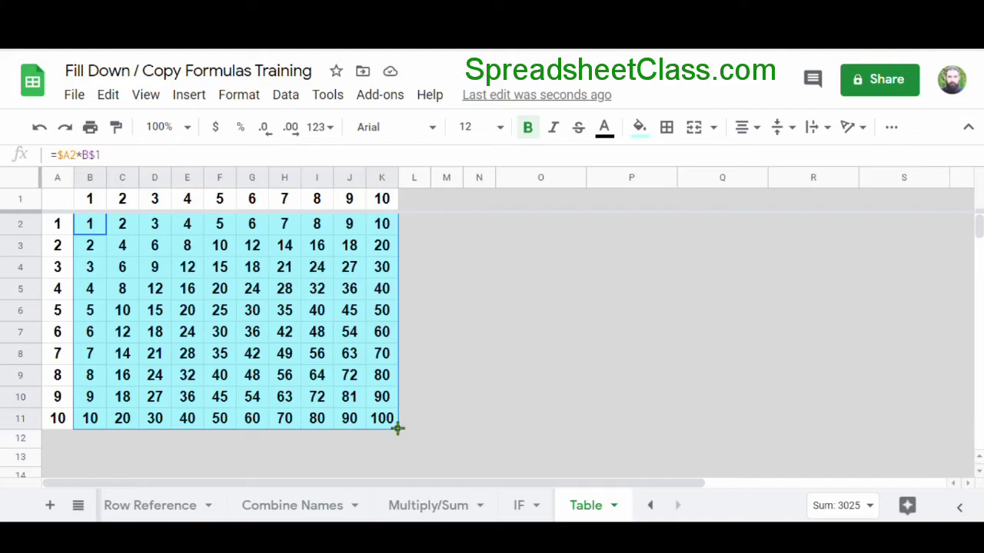
left_click(415, 421)
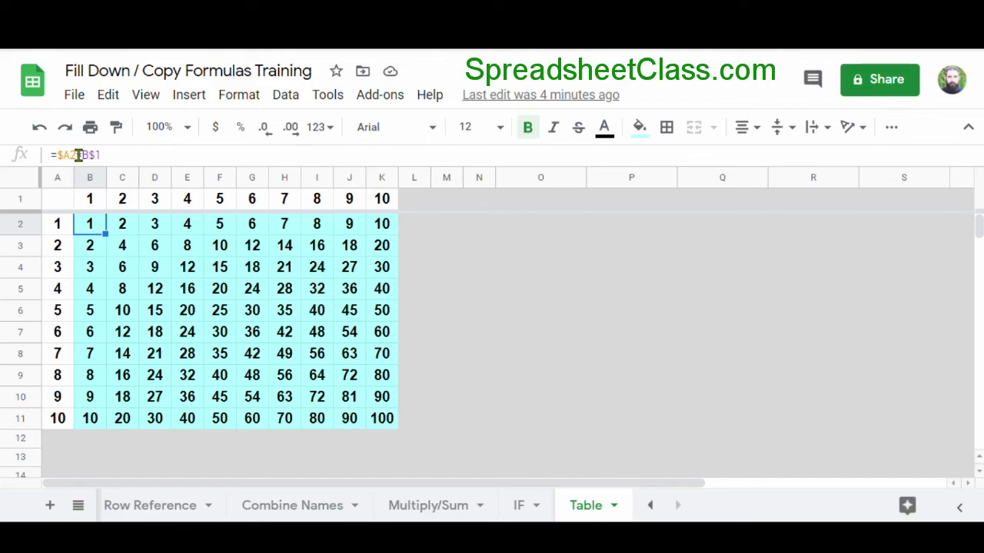
left_click(444, 269)
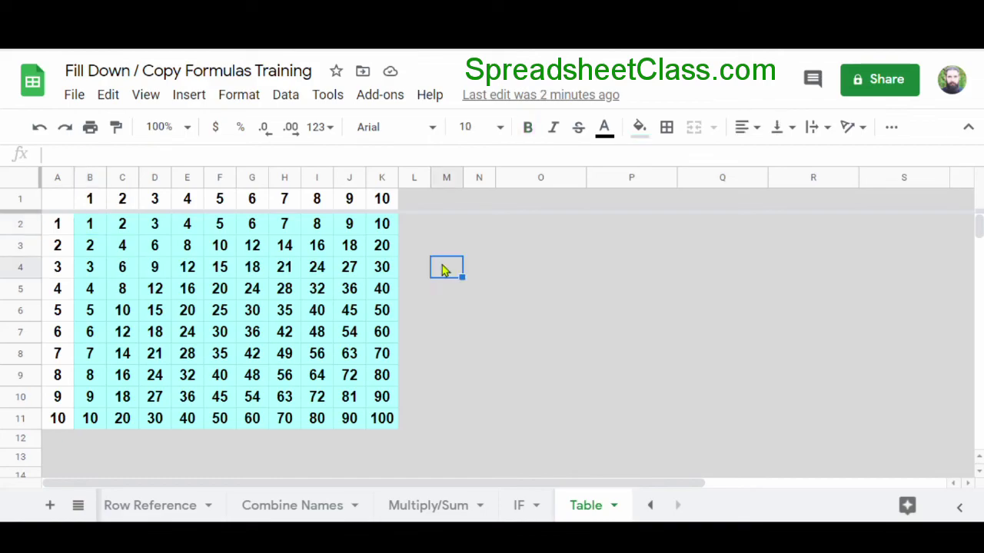